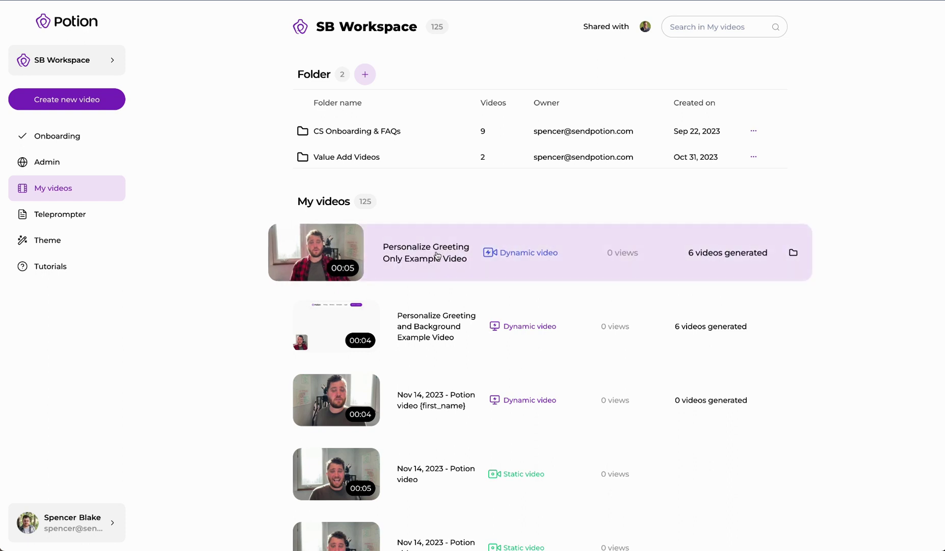
Open the Personalize Greeting Only Example Video template and show its video settings
left_click(437, 256)
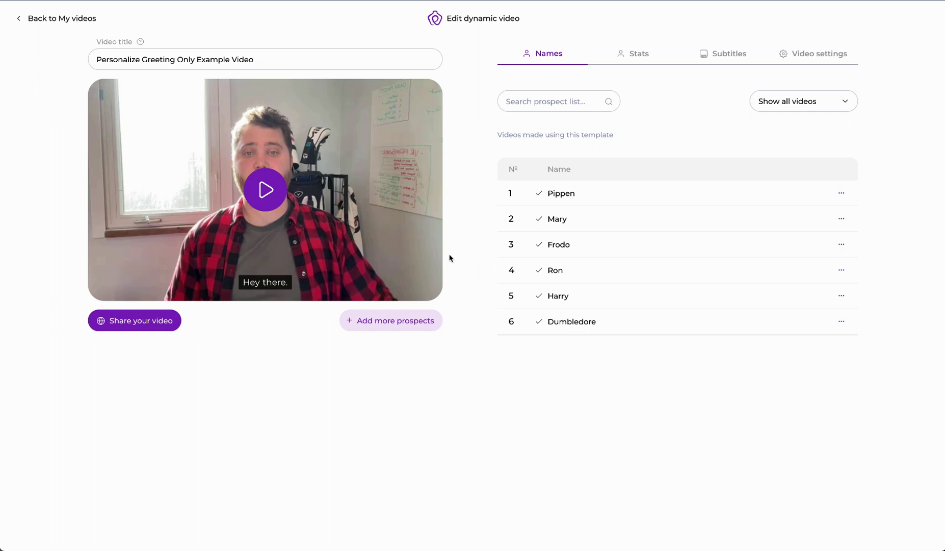
left_click(800, 53)
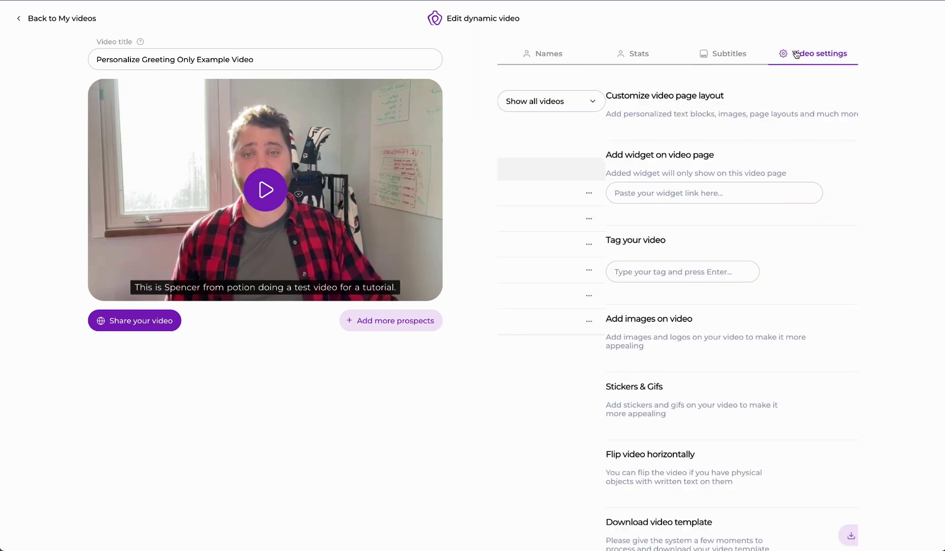
scroll(690, 210, "down", 5)
scroll(679, 222, "down", 3)
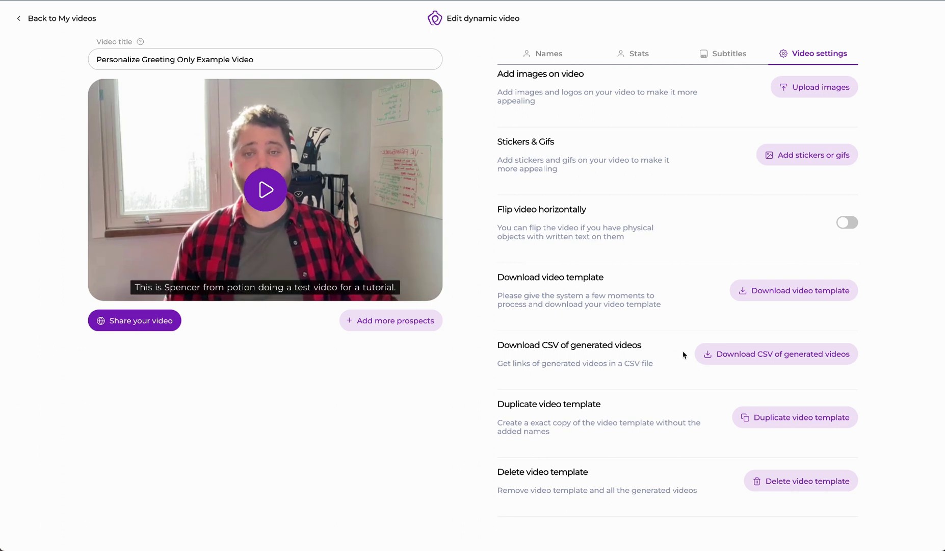
Download the CSV of generated videos from the Video settings tab
left_click(728, 357)
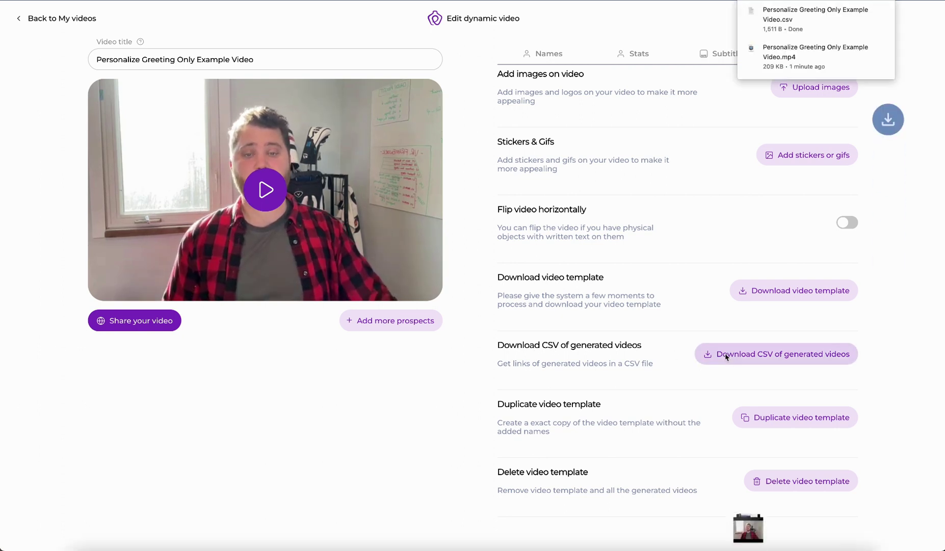